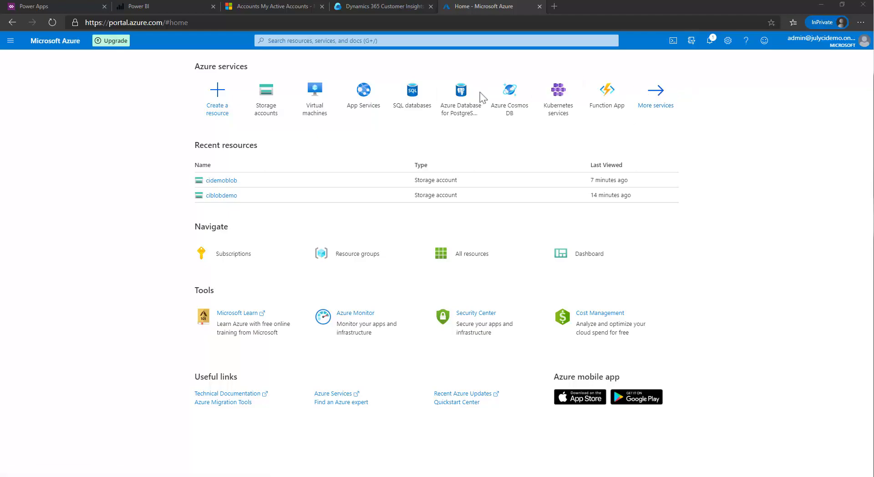
- Start creating a new storage account in the Azure portal
left_click(267, 103)
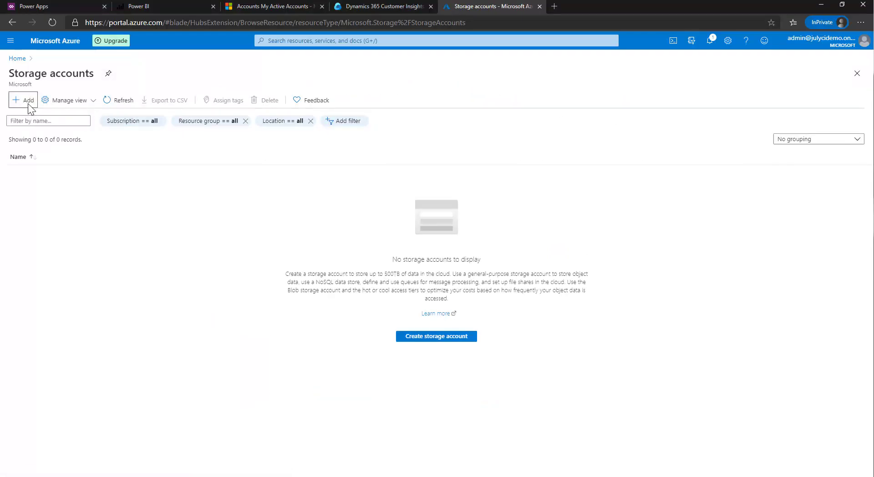
left_click(28, 102)
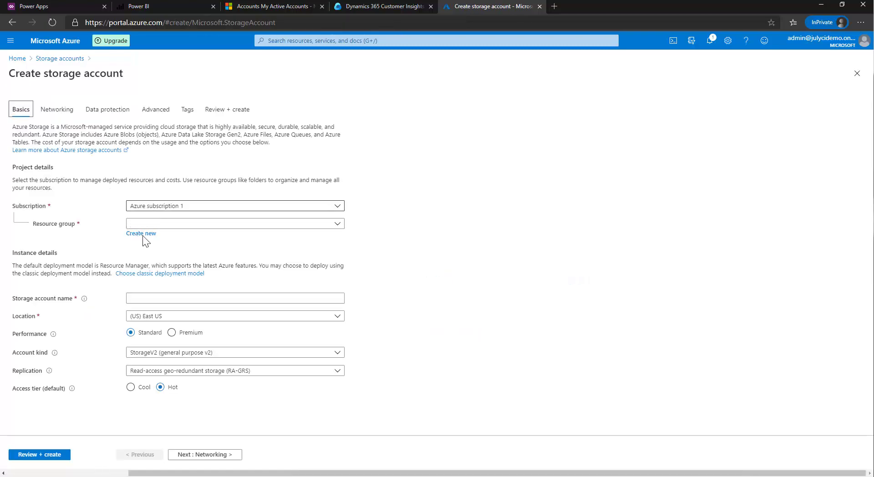
left_click(142, 236)
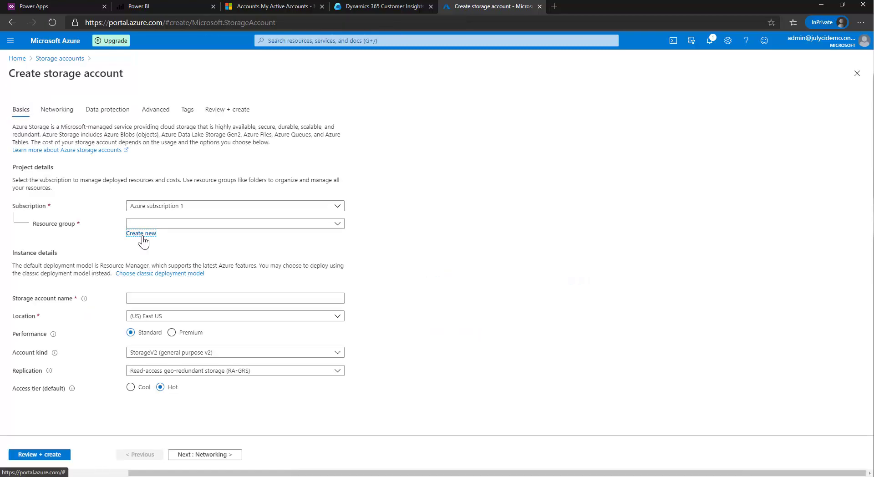
type("cidemo")
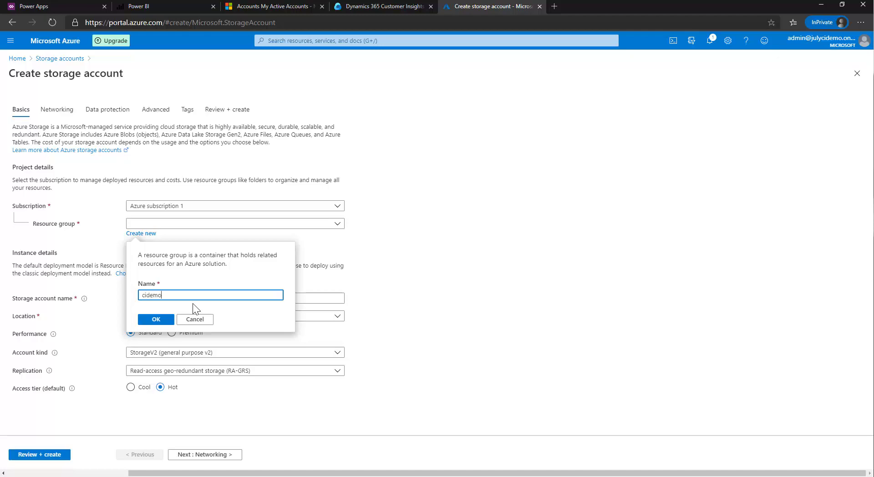
left_click(200, 350)
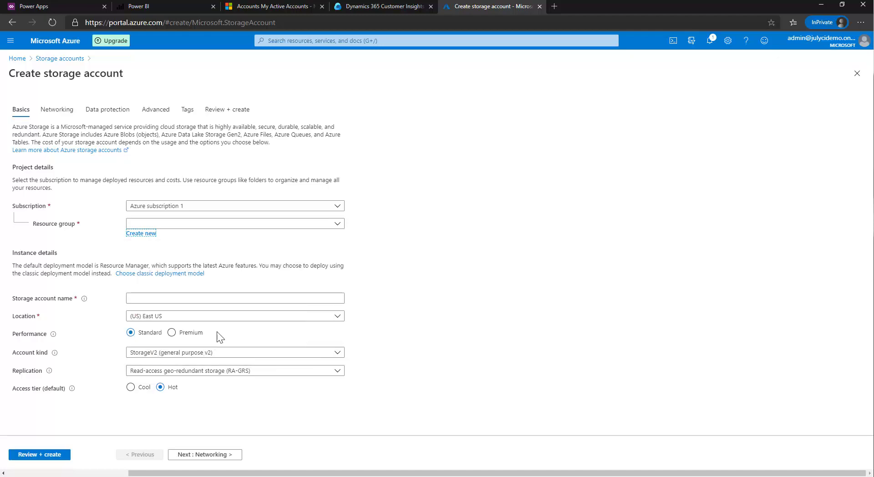
- Assign the new storage account to the existing cidemo resource group and name it ciblobstore
left_click(336, 223)
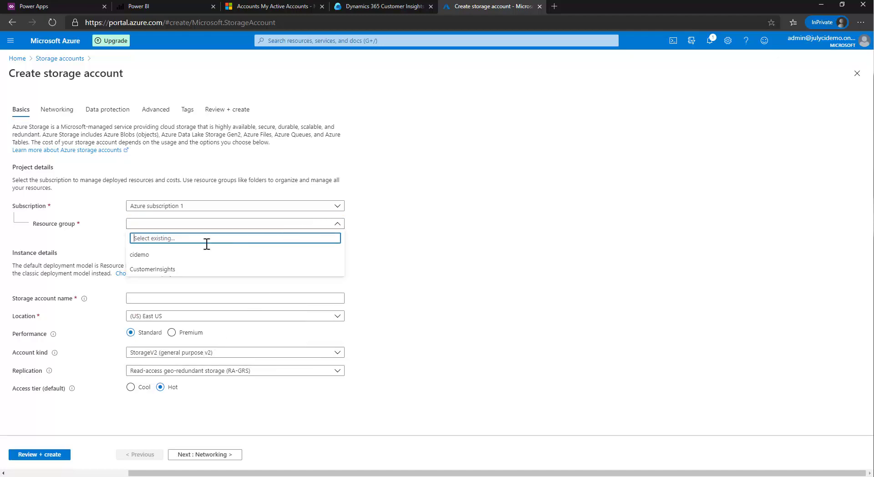
left_click(142, 257)
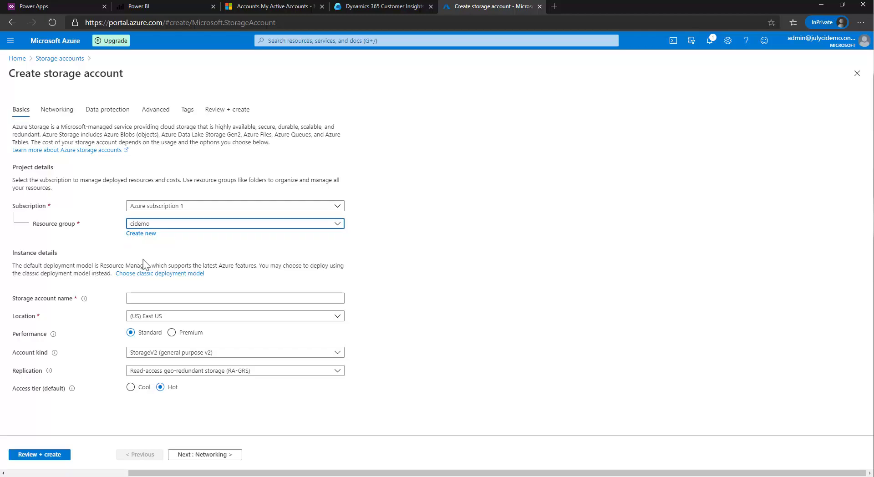
left_click(150, 299)
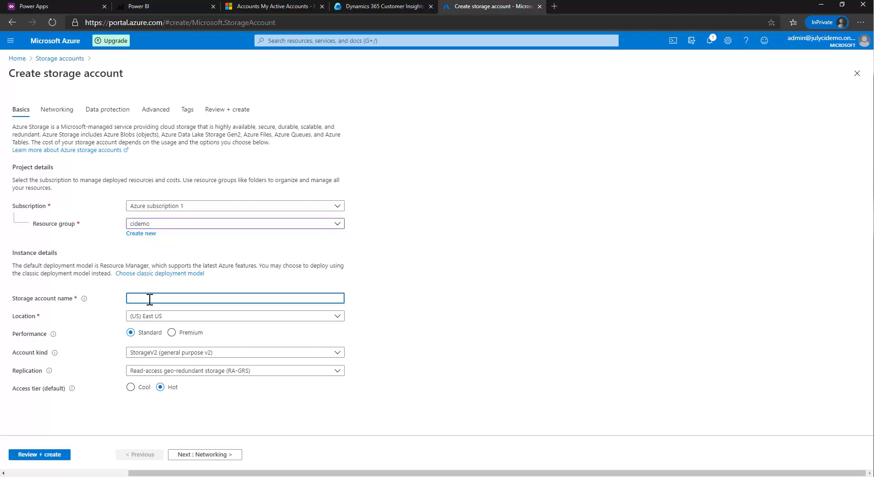
type("cib")
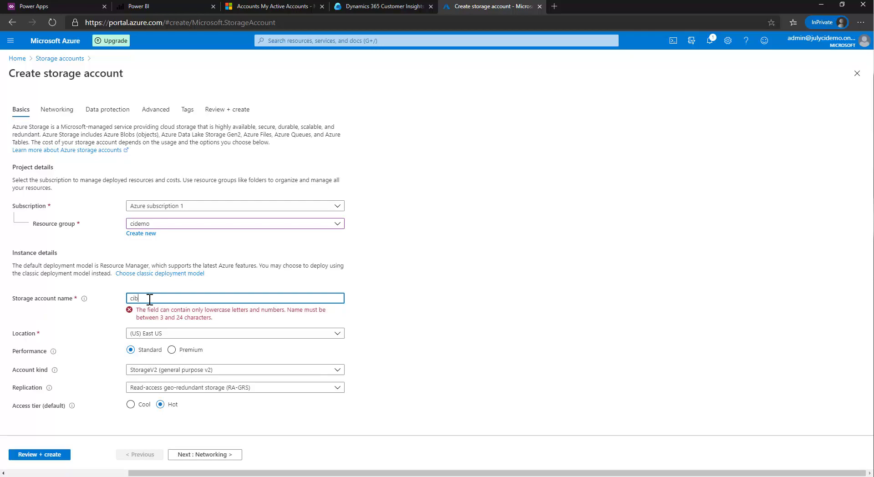
type("lobstore")
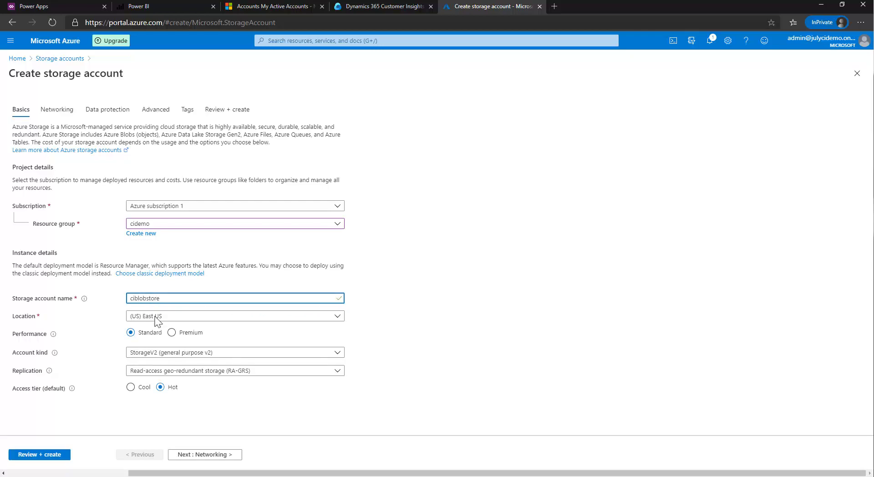
- Enable blob public access, keep the default networking and data protection settings, and create the storage account
left_click(206, 456)
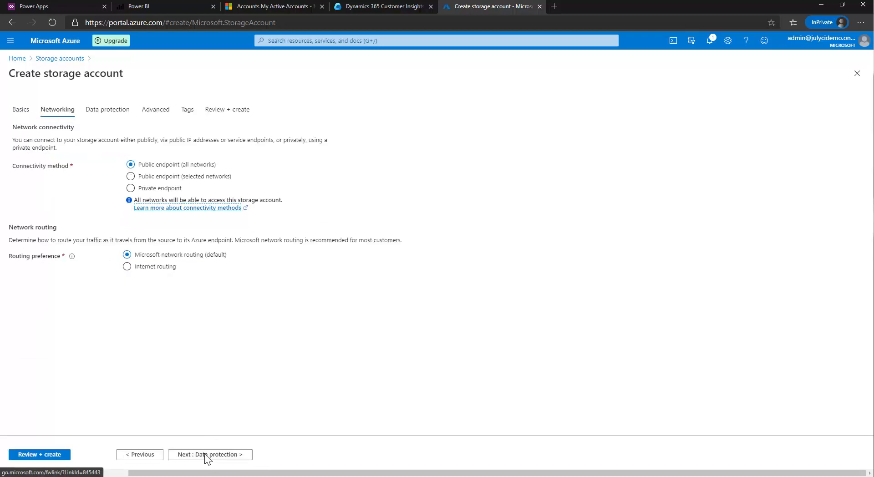
left_click(192, 453)
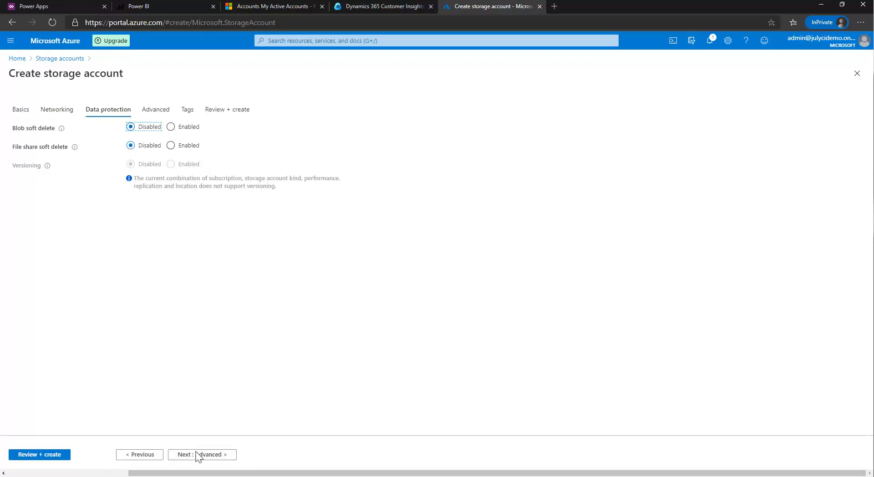
left_click(197, 454)
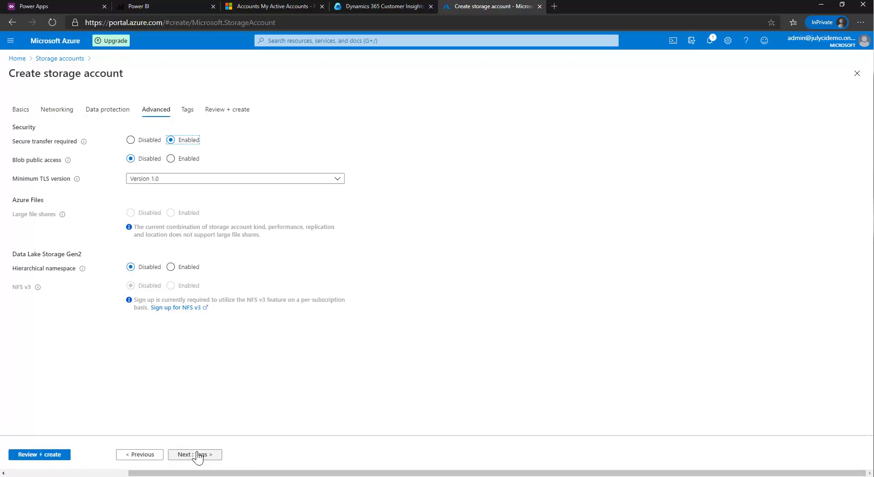
left_click(170, 160)
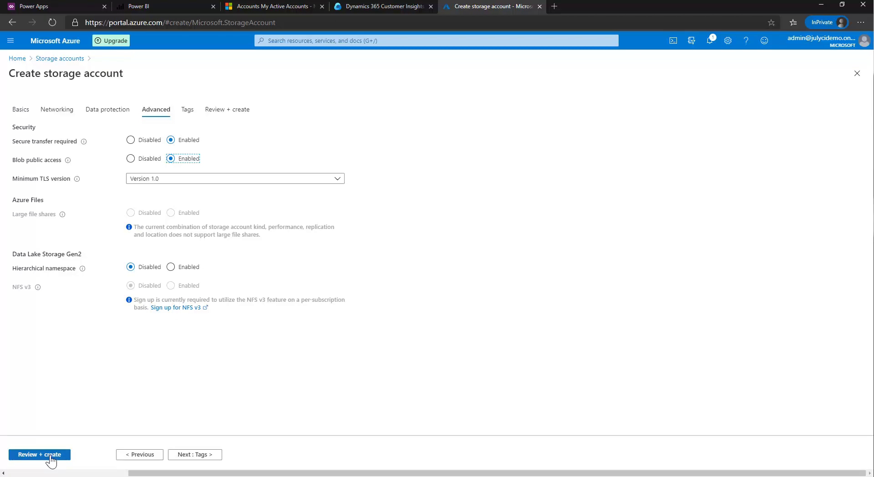
left_click(50, 456)
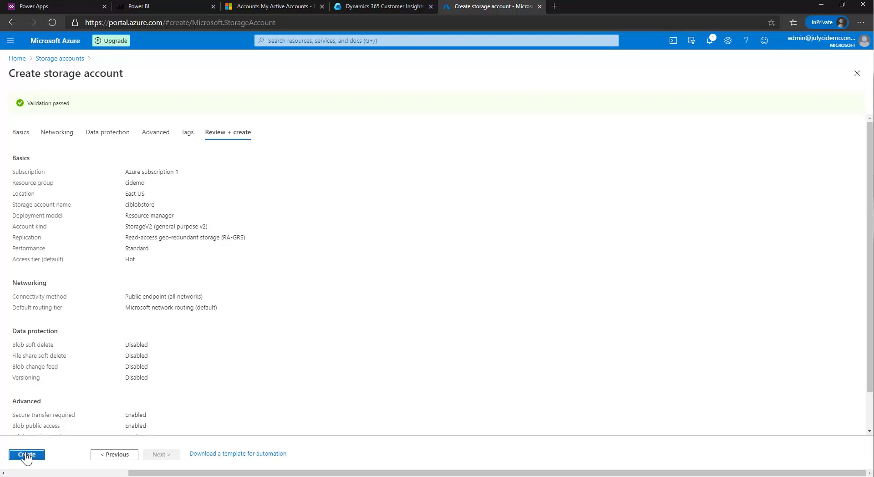
left_click(27, 454)
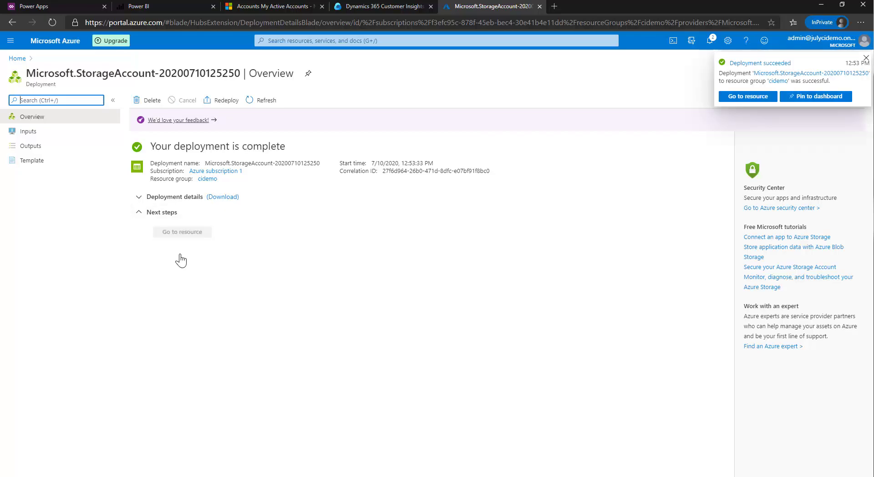
- In the ciblobstore storage account, create a container named cidemo with public access level Blob (anonymous read access for blobs only)
left_click(743, 96)
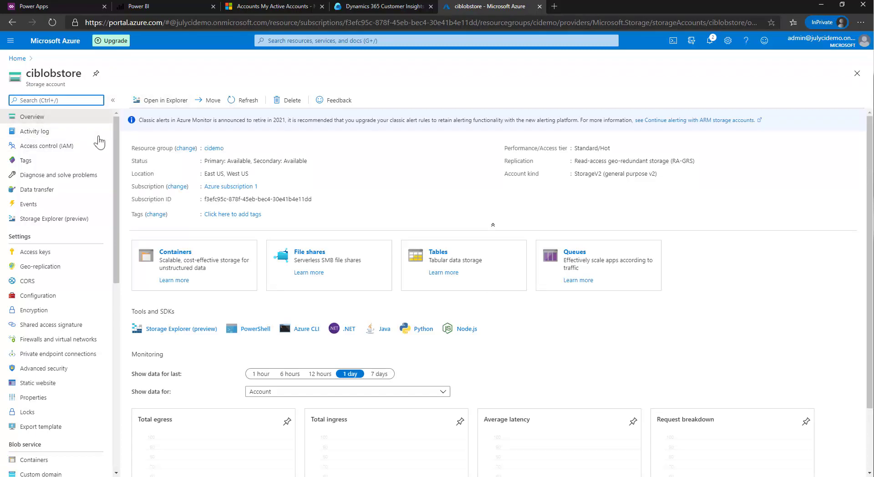
left_click(172, 251)
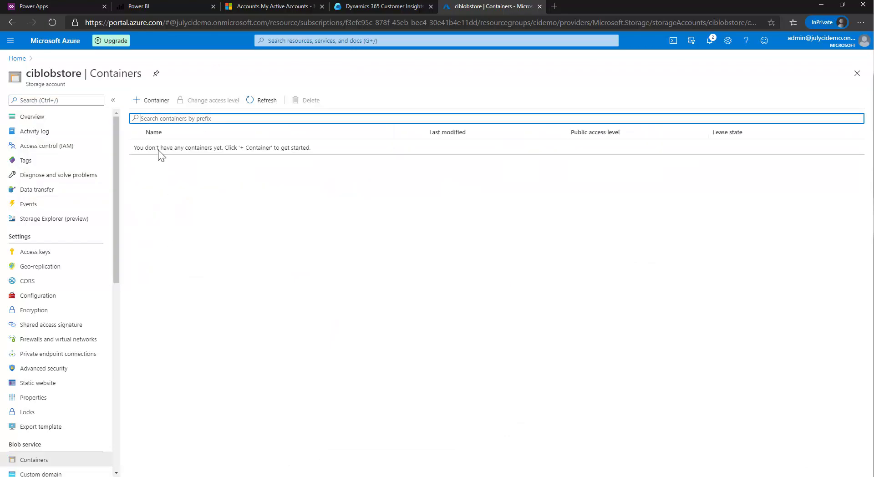
left_click(151, 100)
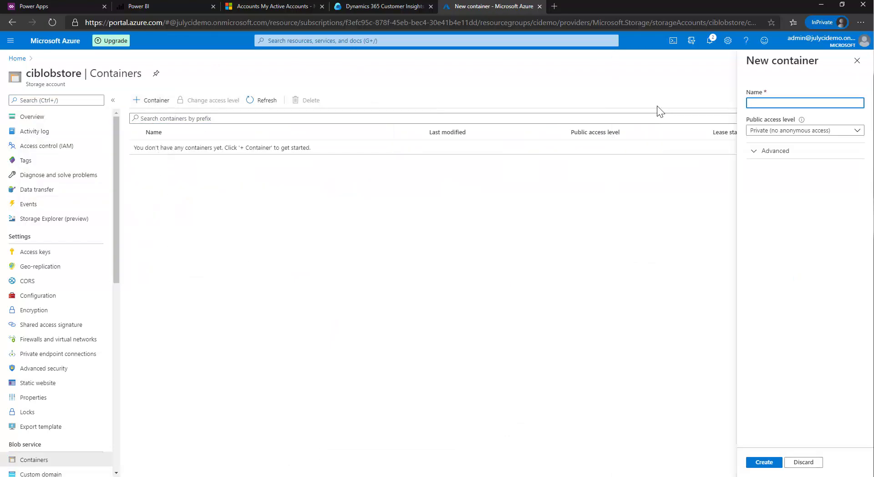
type("cidemo")
left_click(787, 131)
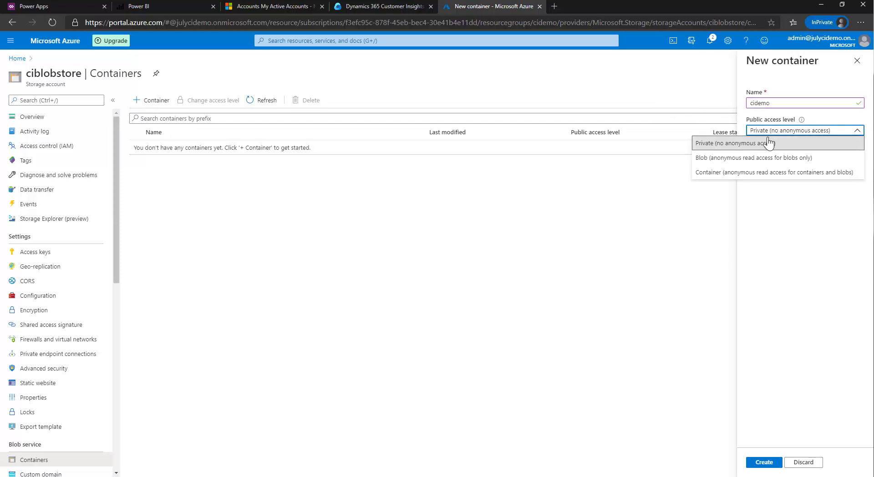
left_click(715, 158)
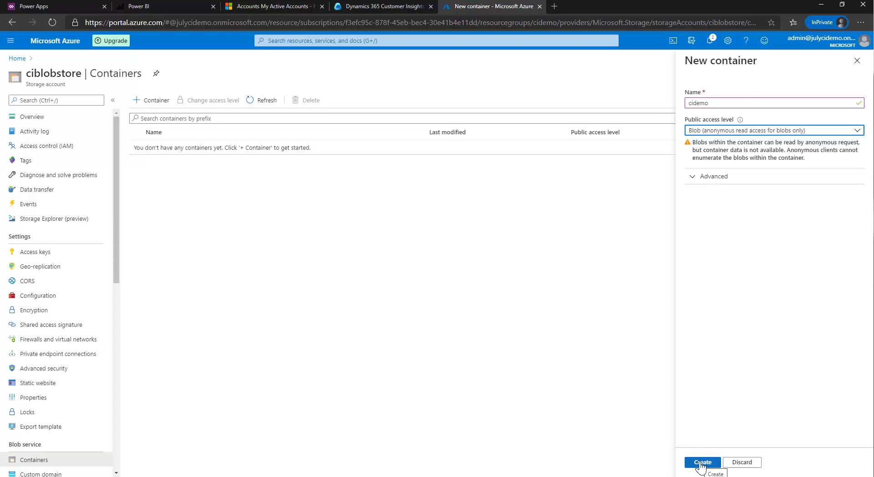
left_click(703, 462)
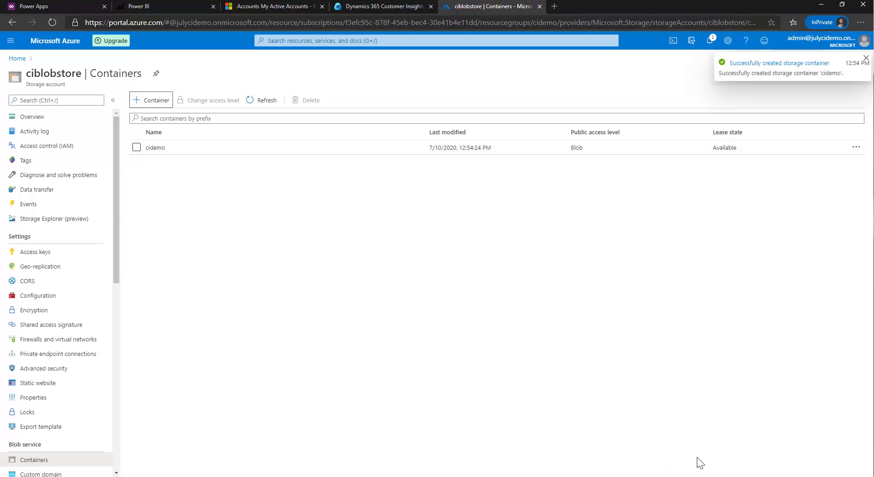
- Switch to Dynamics 365 Customer Insights and start an Azure Blob Storage export destination with the display name My Azure
left_click(362, 4)
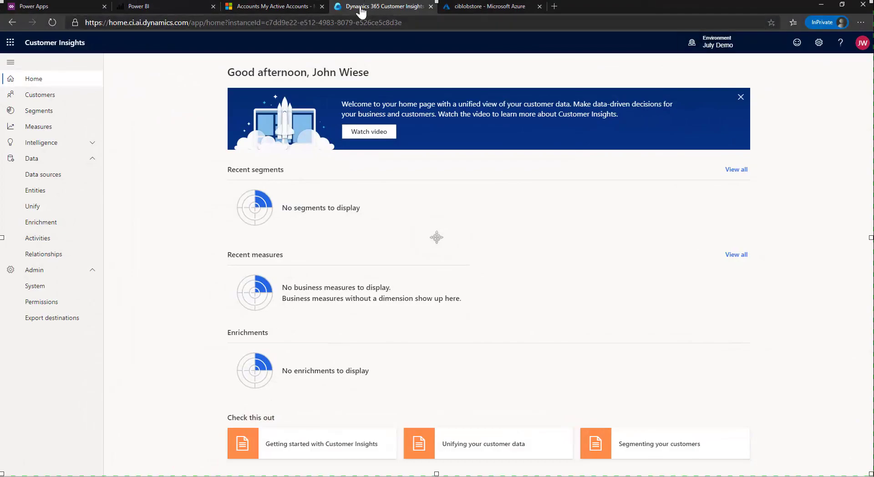
left_click(65, 323)
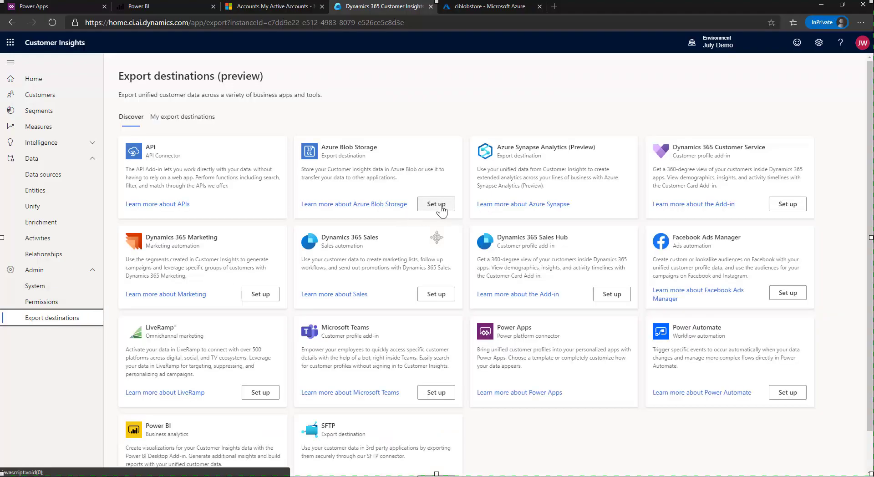
left_click(440, 207)
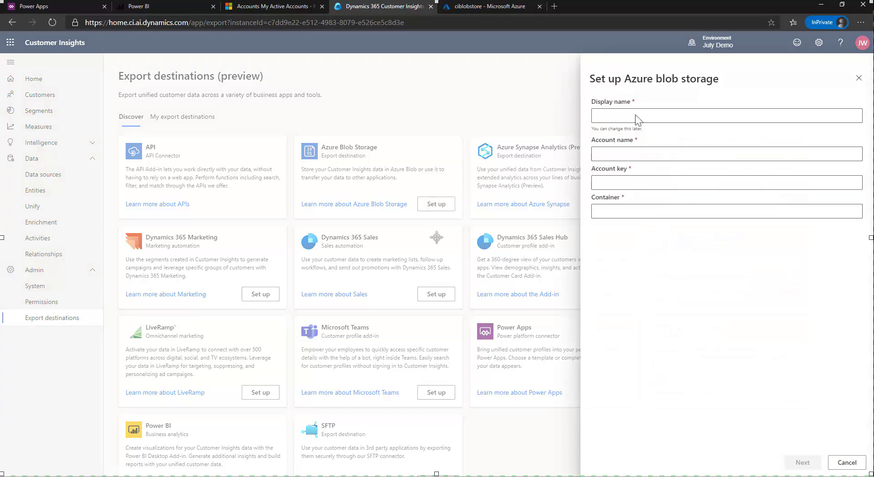
left_click(644, 113)
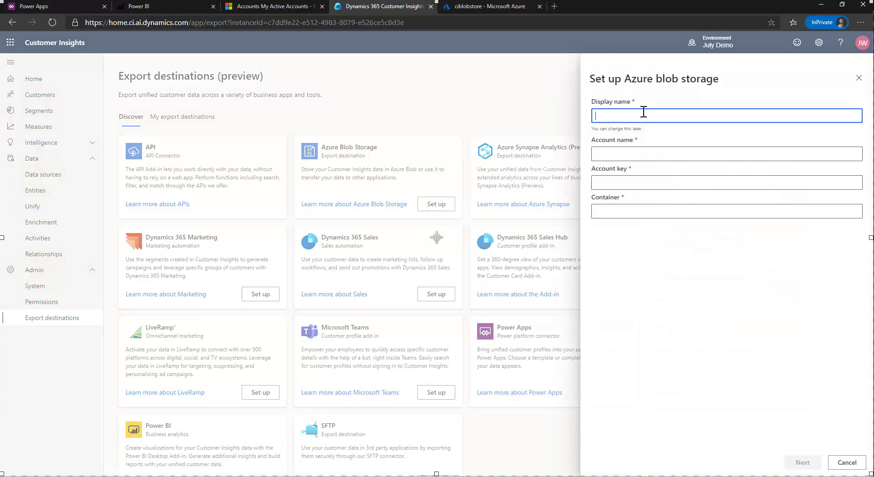
type("My Azure")
- Copy the storage account name ciblobstore from the Azure portal into the export destination's account name, and set its container to cidemo
left_click(629, 152)
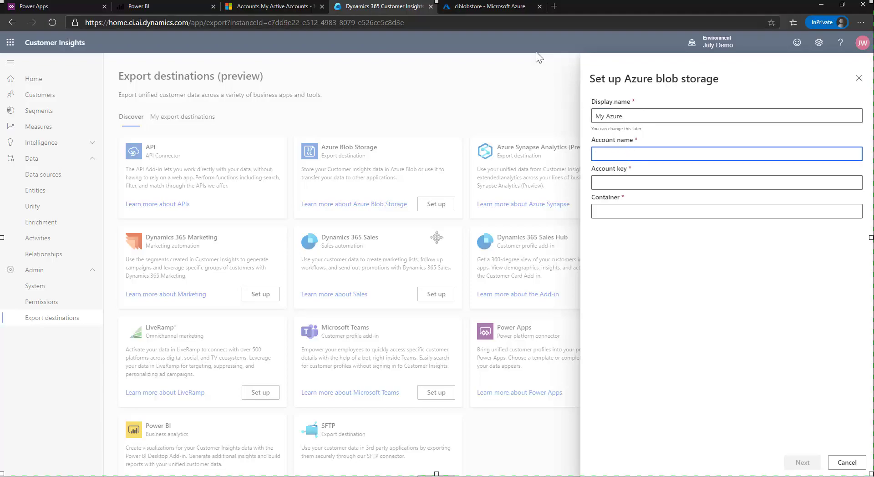
left_click(491, 6)
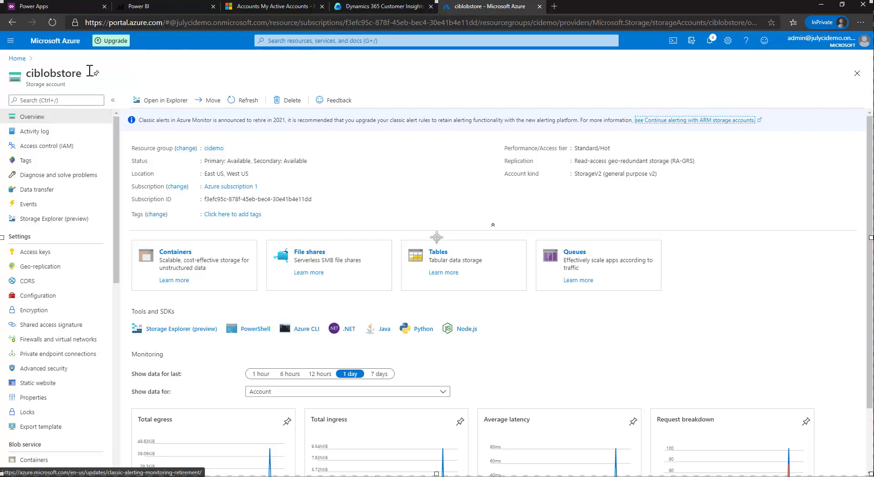
double_click(55, 73)
key("ctrl+c")
right_click(63, 80)
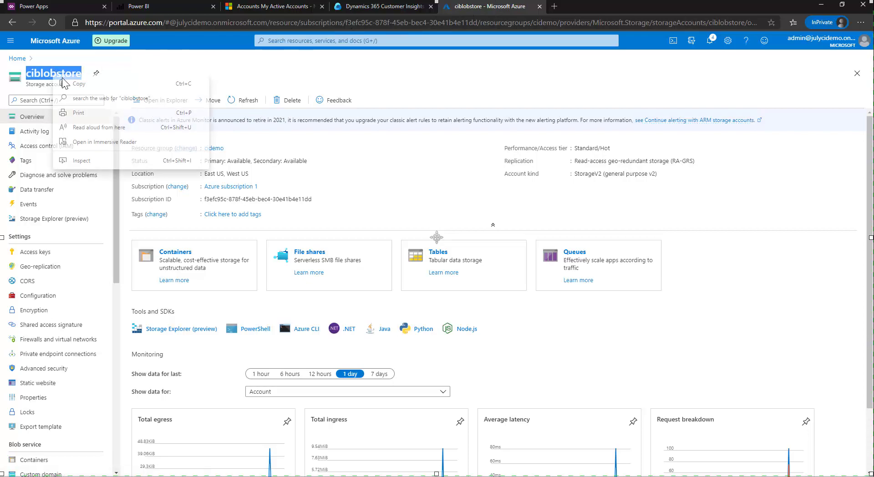
left_click(63, 82)
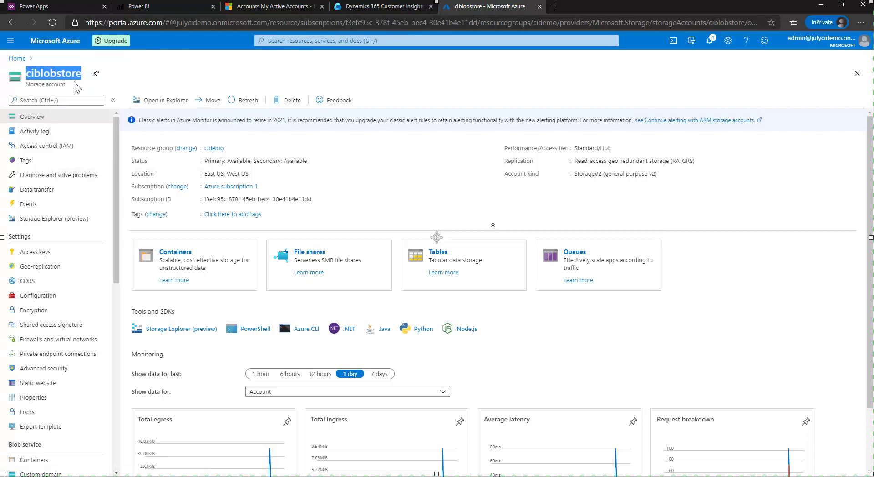
left_click(399, 10)
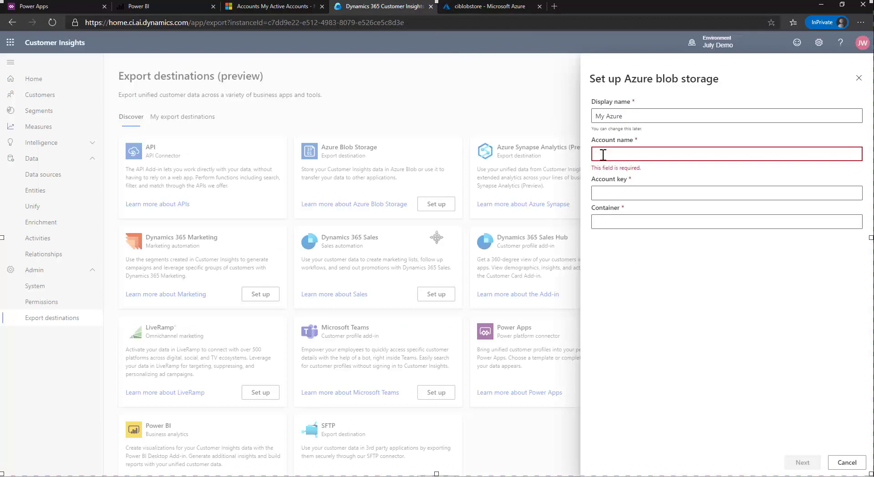
key("ctrl+v")
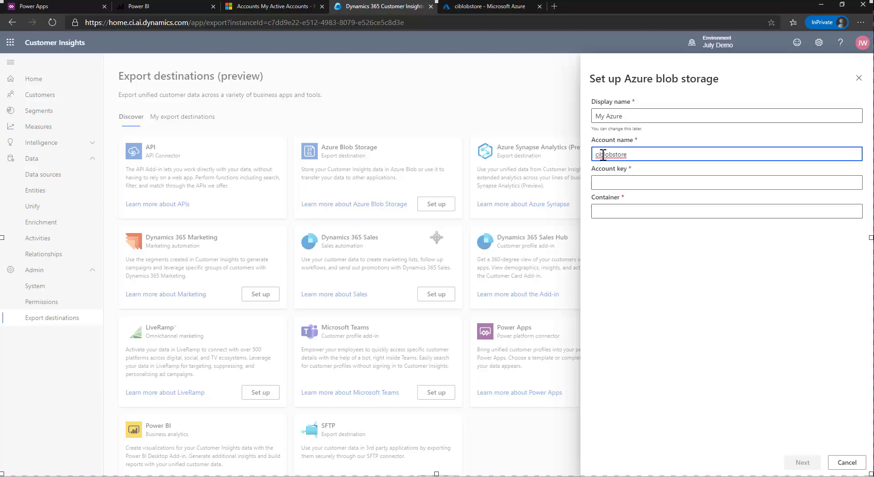
left_click(601, 212)
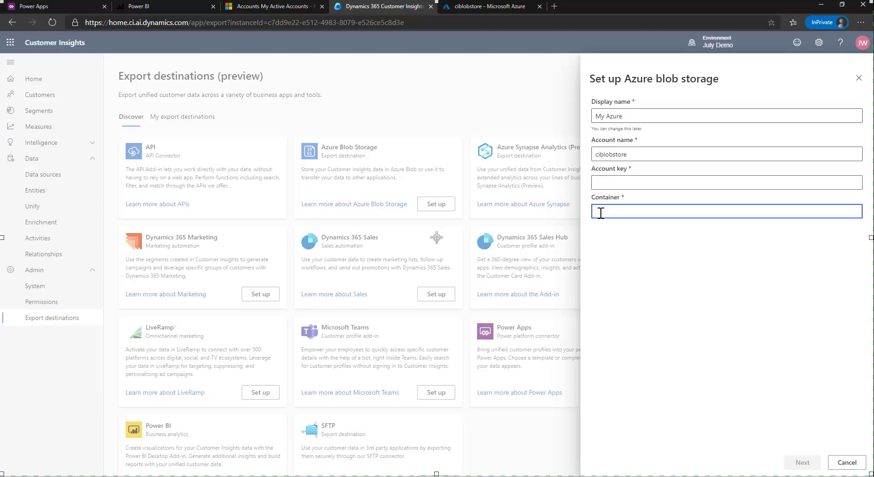
type("cidemo")
- Copy the key1 access key of ciblobstore from the Azure portal, paste it as the export destination's account key, and continue to entity selection
left_click(606, 185)
left_click(506, 7)
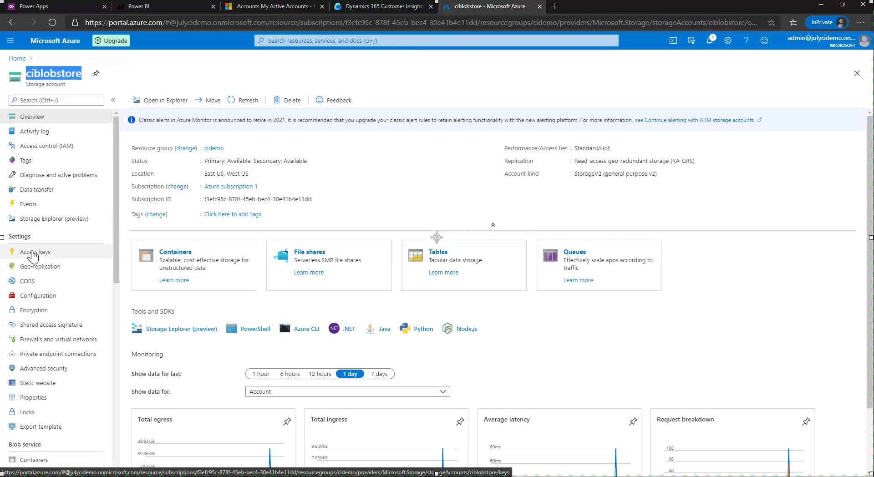
left_click(32, 253)
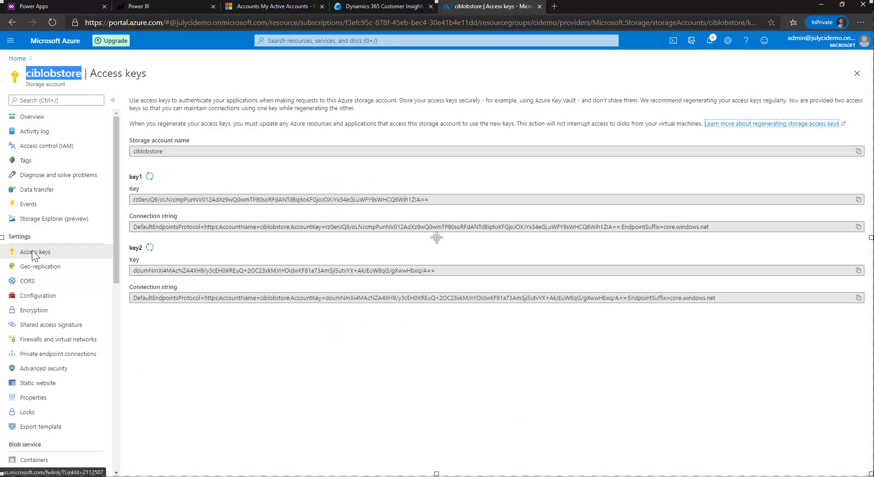
left_click(859, 199)
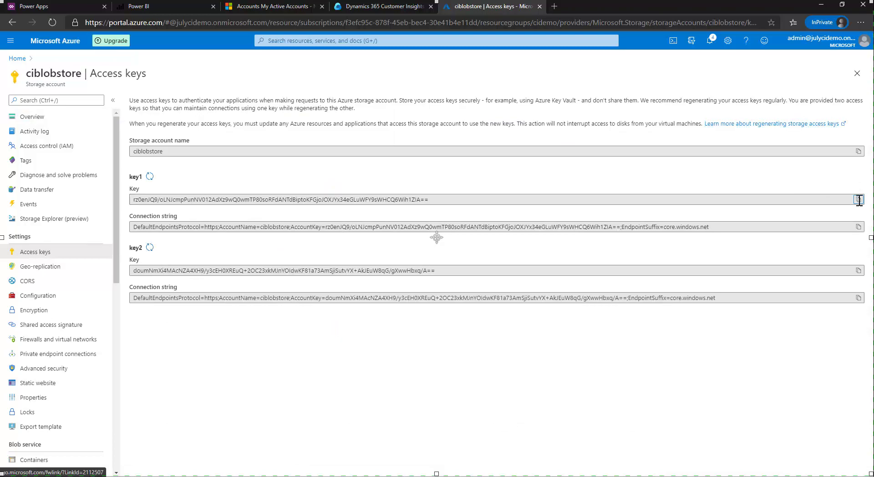
left_click(392, 6)
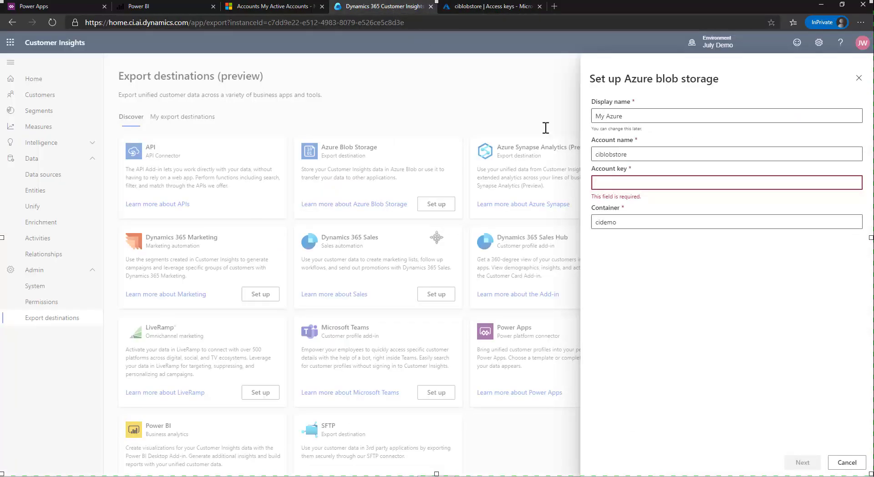
left_click(618, 184)
key("ctrl+v")
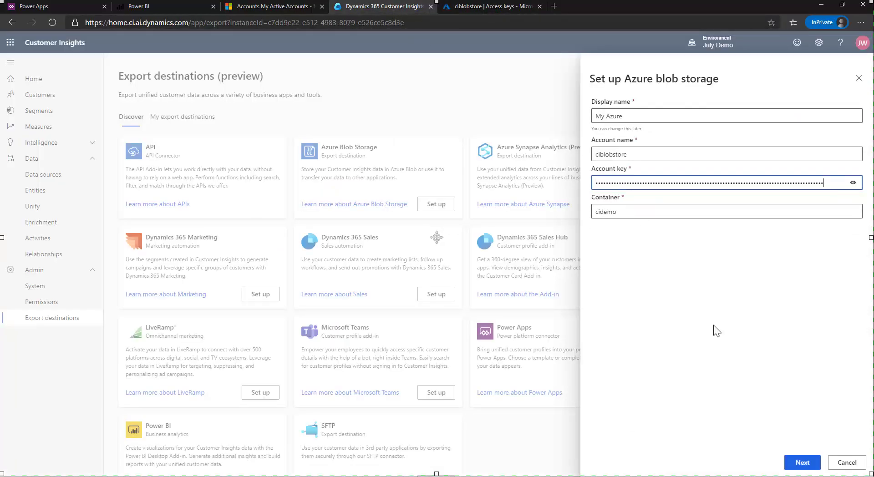
left_click(802, 463)
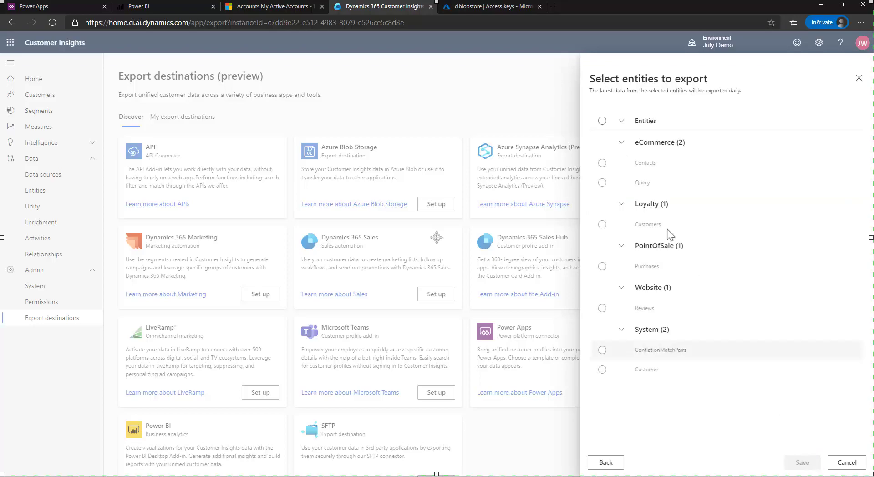
- Select all entities for export and save the My Azure destination, dismissing the notification
left_click(602, 121)
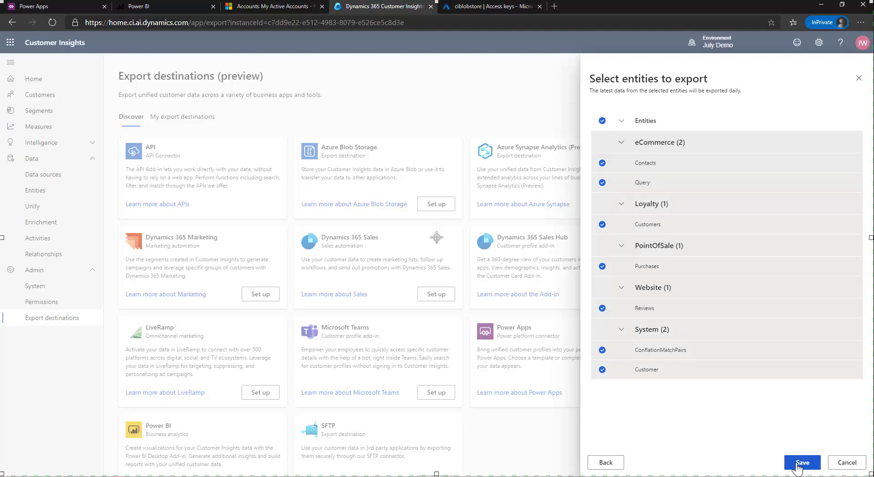
left_click(797, 464)
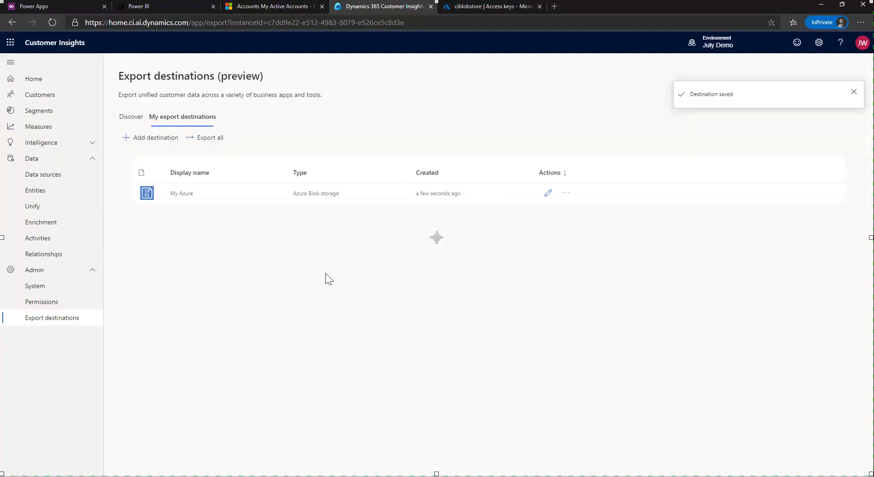
left_click(853, 91)
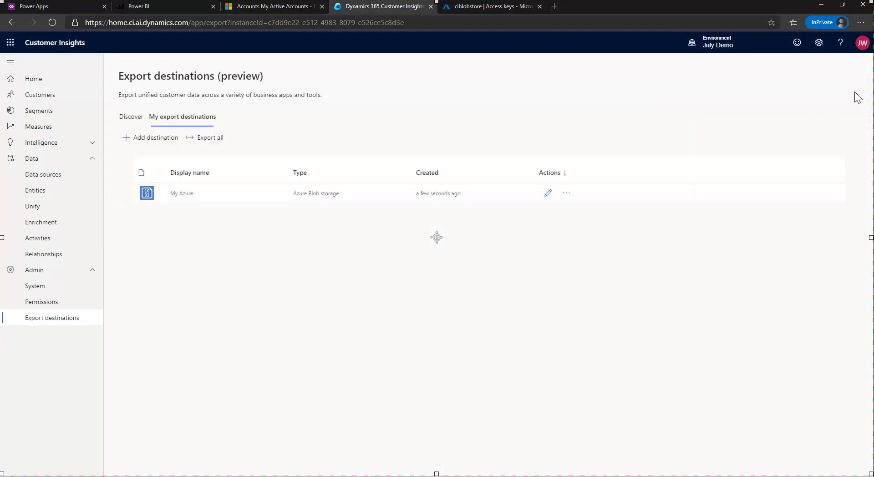
- Run the export for the My Azure destination and dismiss the notification
left_click(565, 195)
left_click(577, 205)
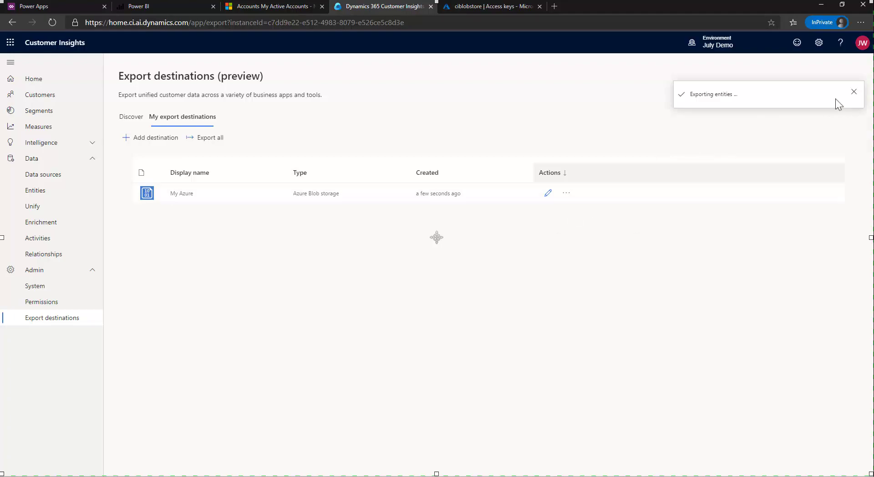
left_click(853, 92)
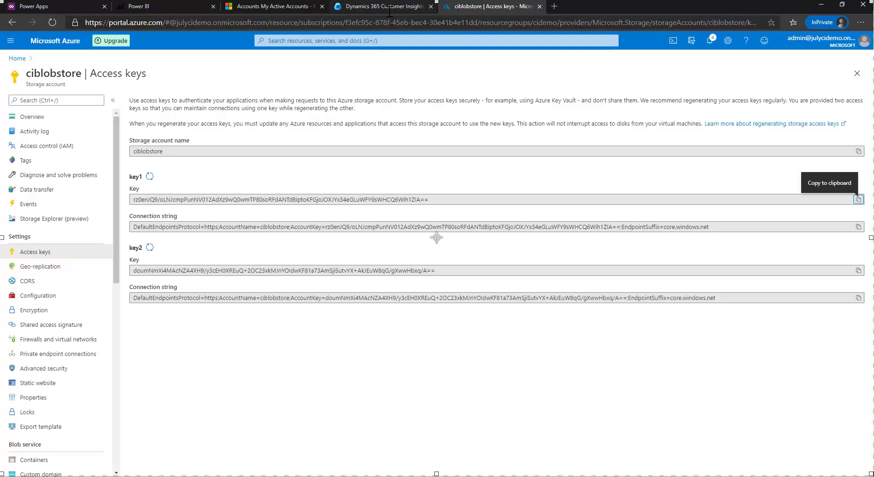
- In the Azure portal, open the cidemo container from the ciblobstore storage account's containers
left_click(33, 121)
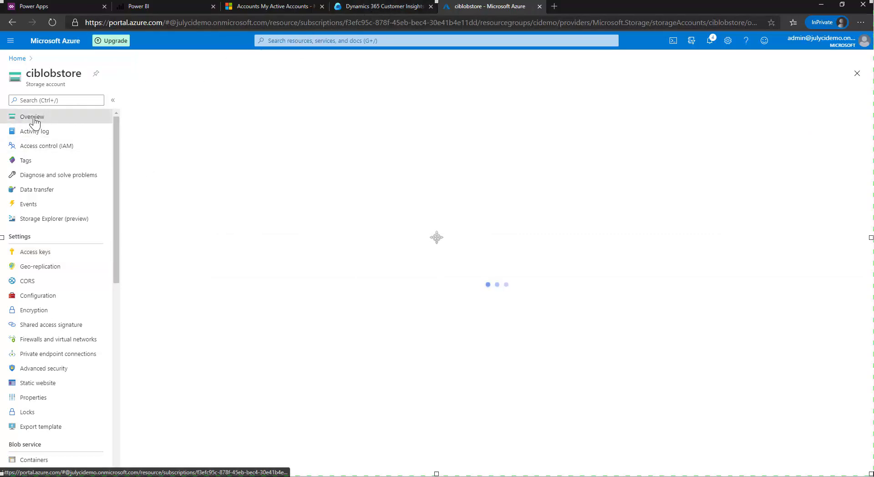
left_click(185, 257)
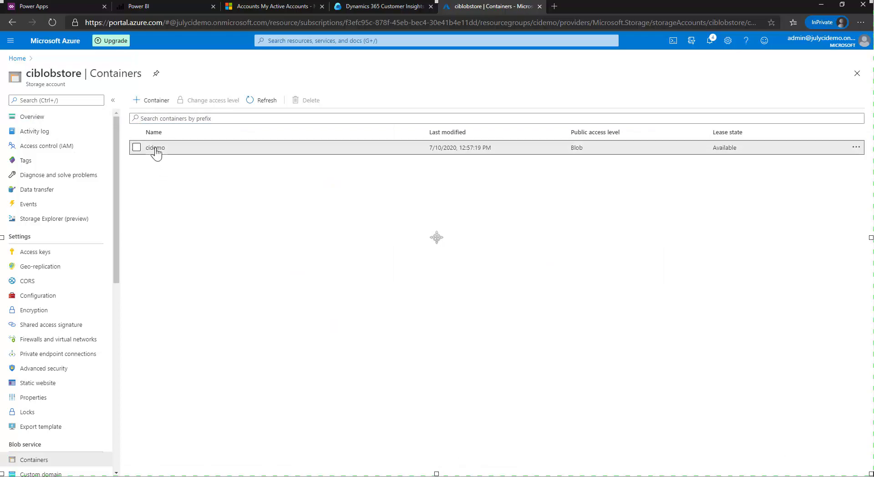
left_click(156, 150)
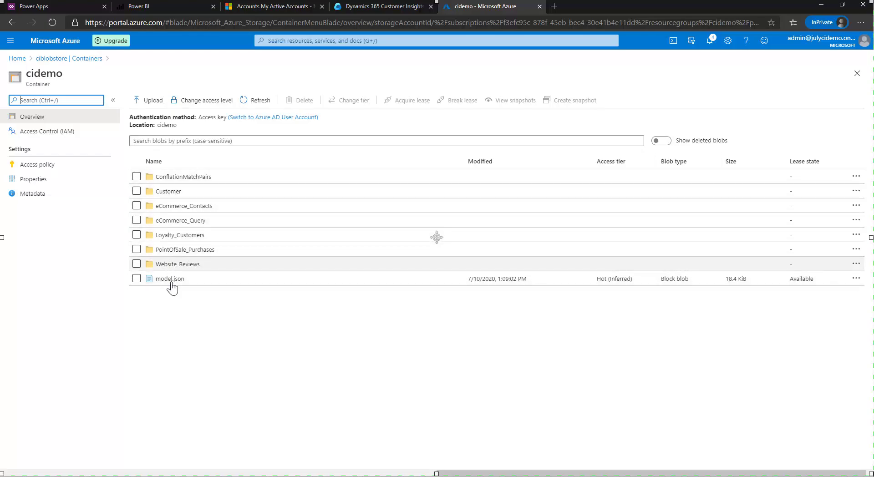
- Examine the exported files in the Customer folder, return to the container root, and view the properties of model.json
left_click(165, 193)
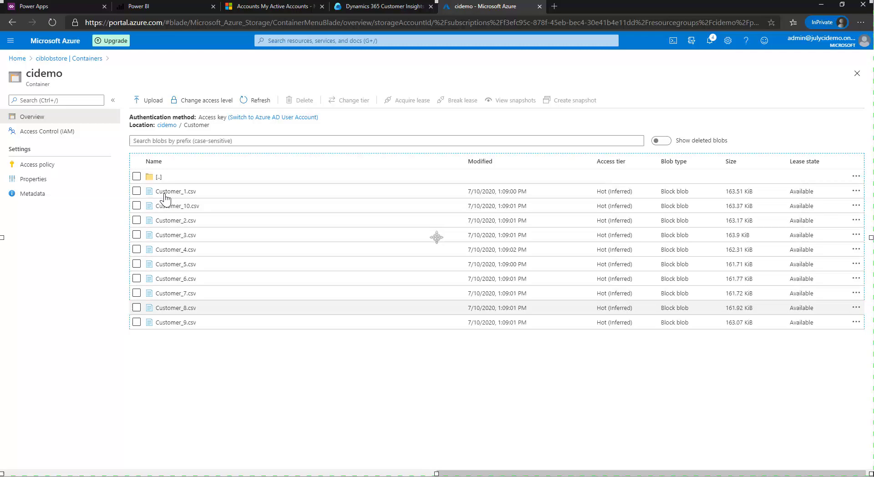
left_click(159, 178)
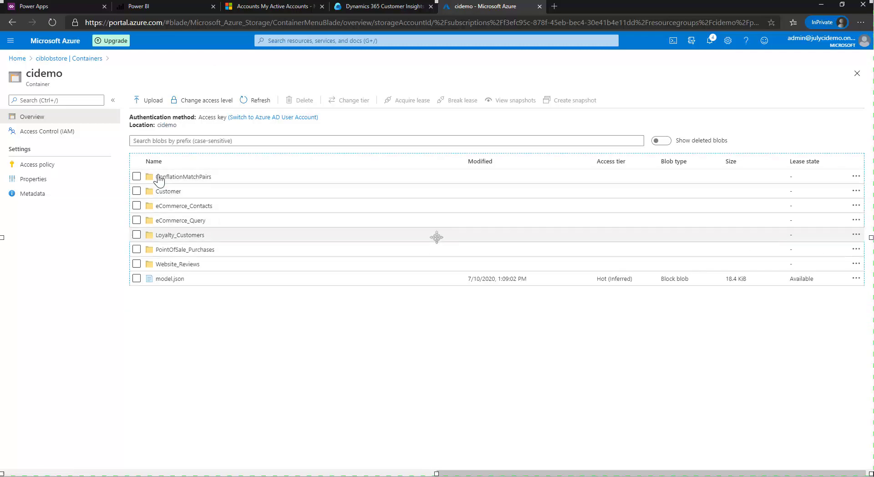
left_click(172, 279)
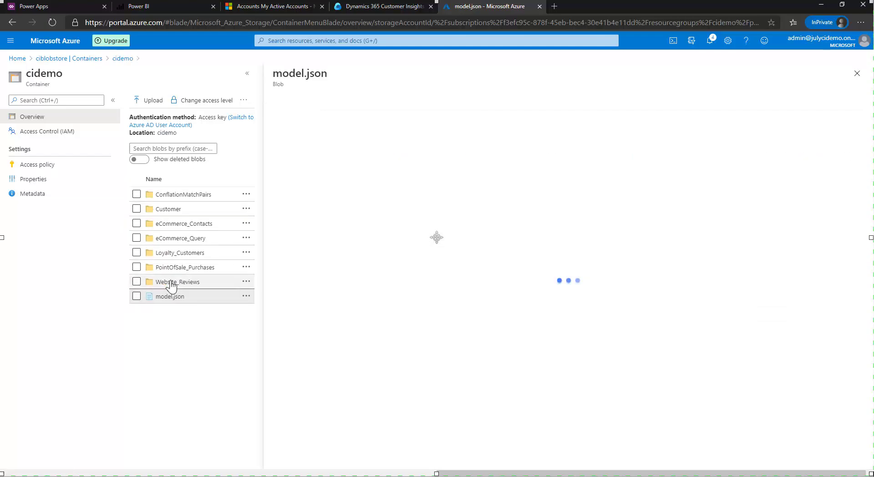
left_click(236, 352)
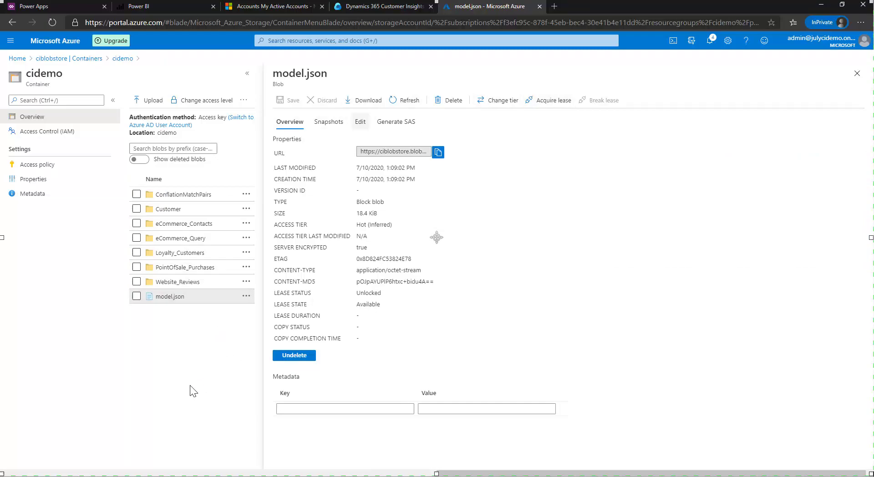